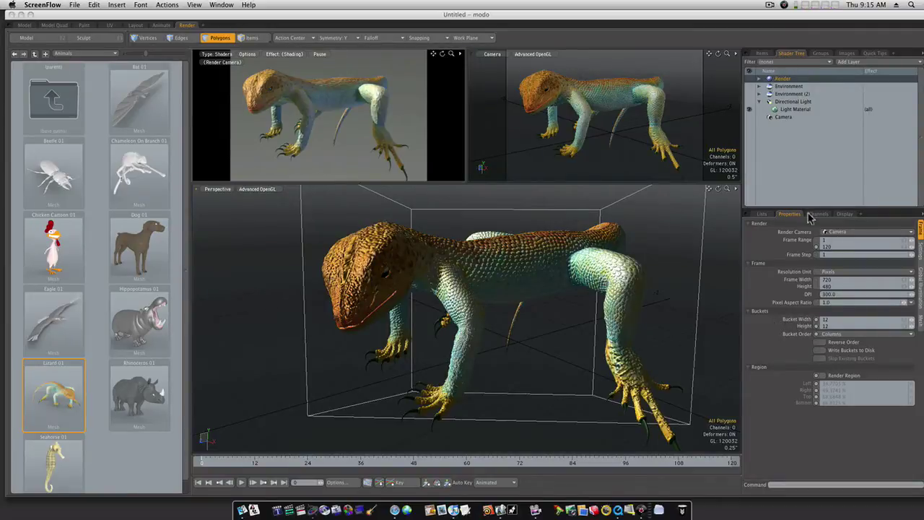
# Review the Buckets and Region sections of Render Properties by collapsing and re-expanding each
pyautogui.click(748, 316)
pyautogui.click(750, 316)
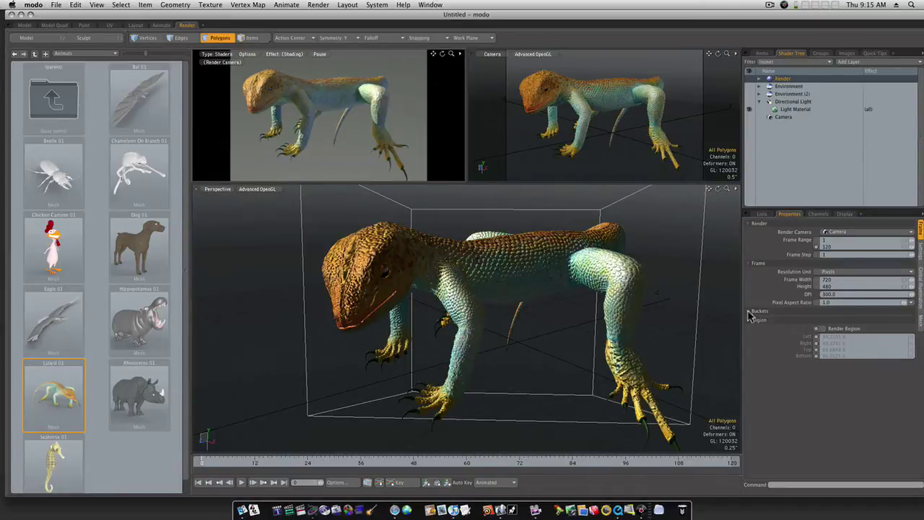
pyautogui.click(750, 317)
pyautogui.click(749, 369)
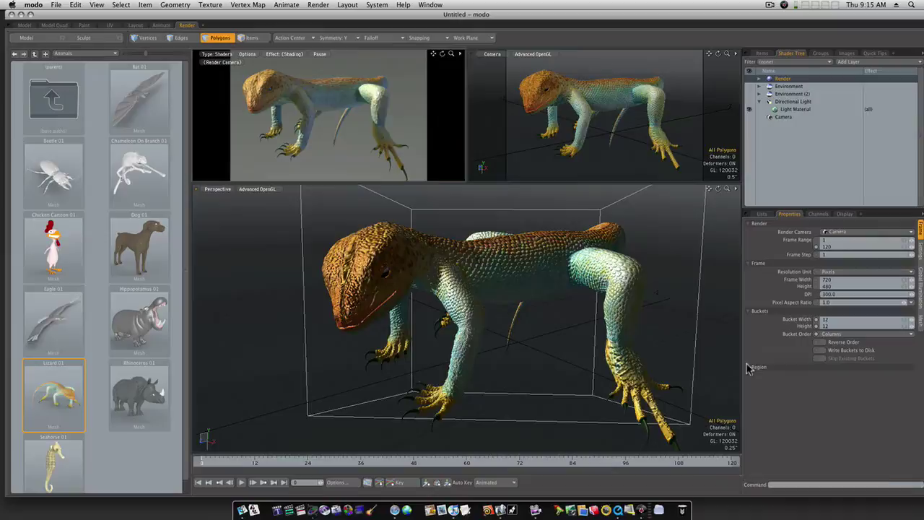
pyautogui.click(749, 369)
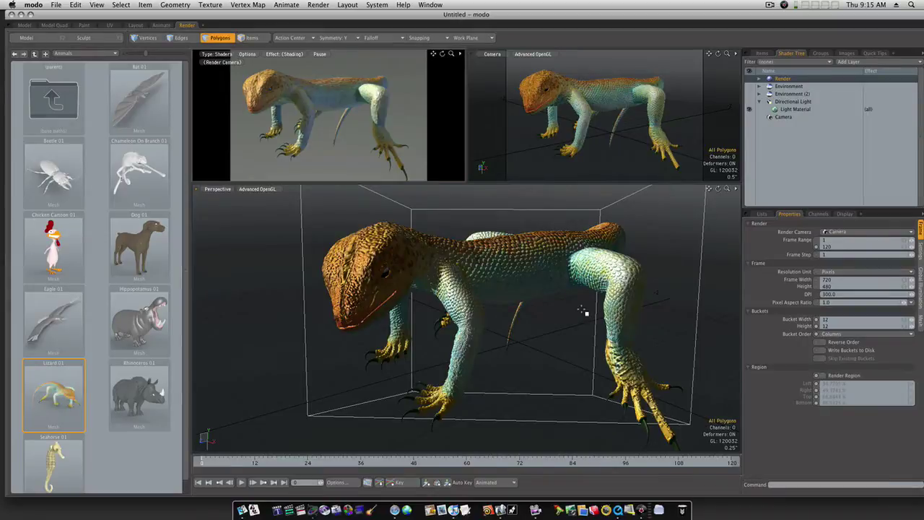
# Render the 720 × 480 lizard frame and let it finish in 31.3 s, then nudge the Render Frame window
pyautogui.press('F9')
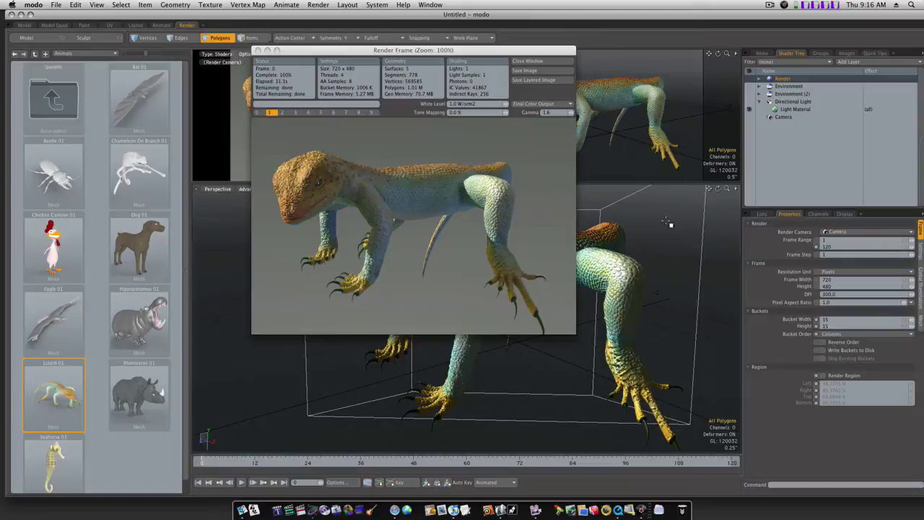
pyautogui.moveTo(433, 51); pyautogui.dragTo(440, 62)
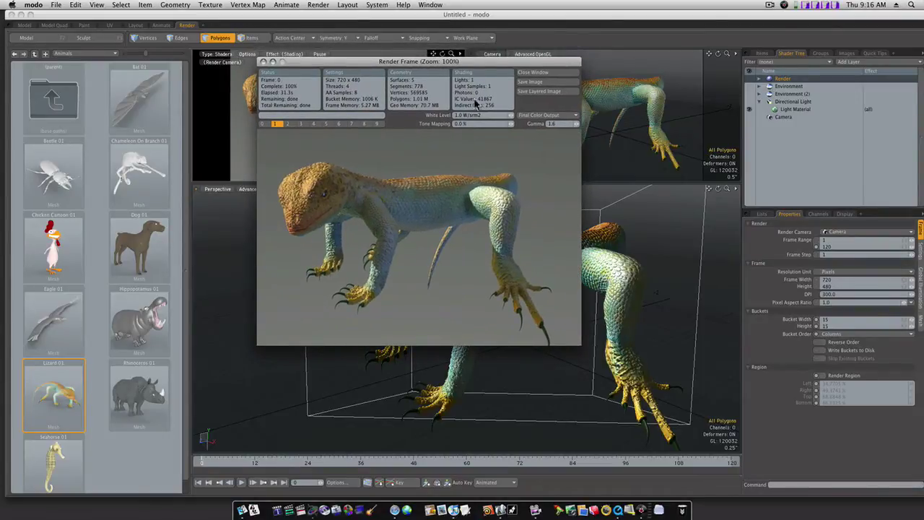
# Abort a fresh render and draw a region spanning 11.4047–30.0417 % horizontally, 13.3612–51.9833 % vertically
pyautogui.click(265, 62)
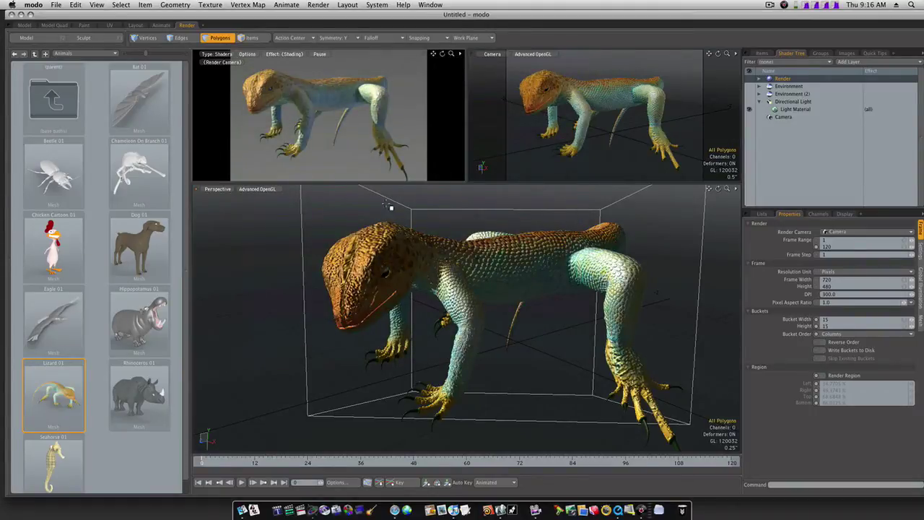
pyautogui.press('F9')
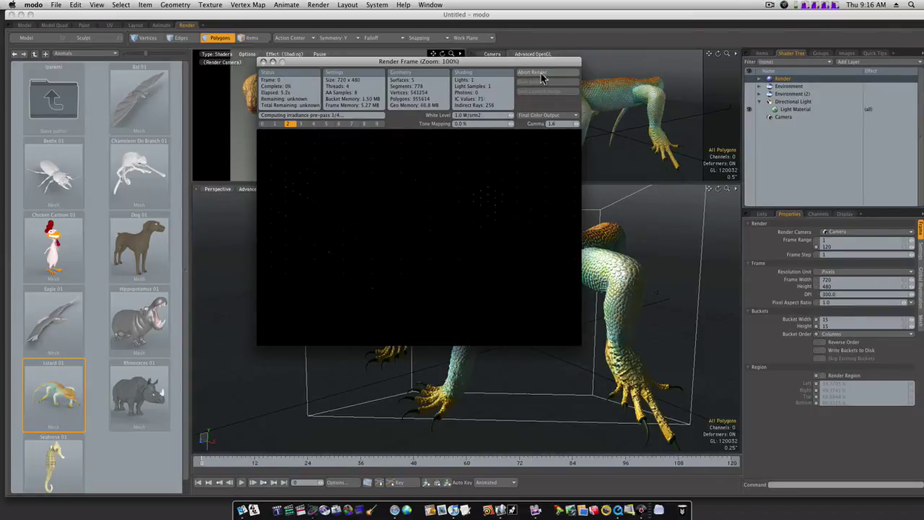
pyautogui.click(543, 76)
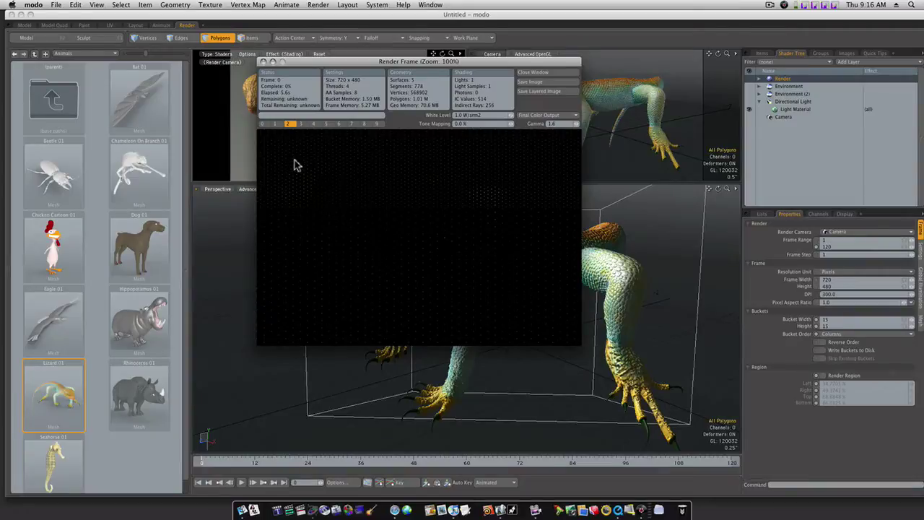
pyautogui.moveTo(294, 158); pyautogui.dragTo(354, 242)
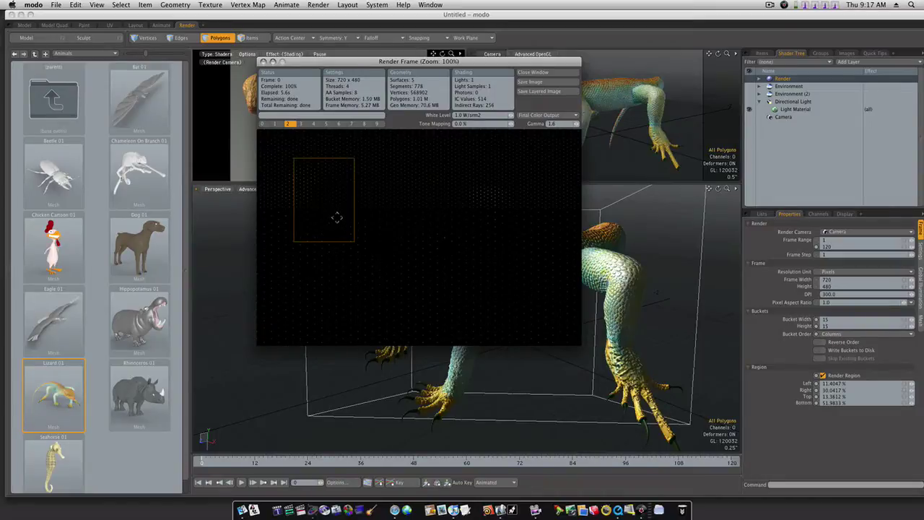
# Render only the head region (10.3 s), then slightly reshape the region box around the head
pyautogui.press('F9')
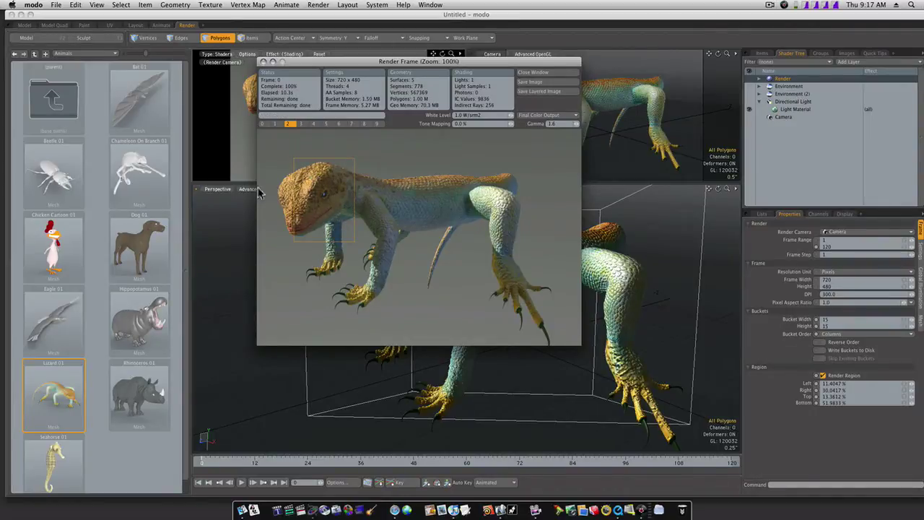
pyautogui.moveTo(310, 196); pyautogui.dragTo(313, 197)
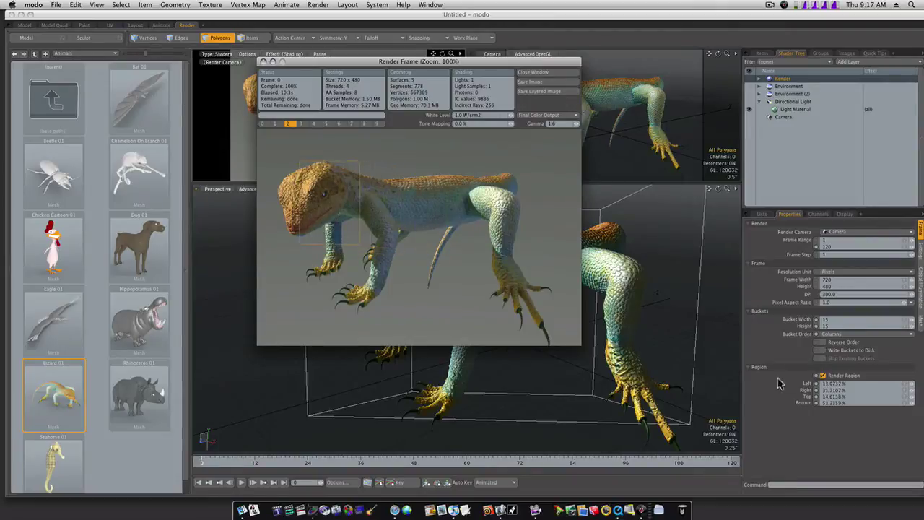
# Mark a small region around the lizard's eye, reposition the render window, and switch Render Region off
pyautogui.click(823, 376)
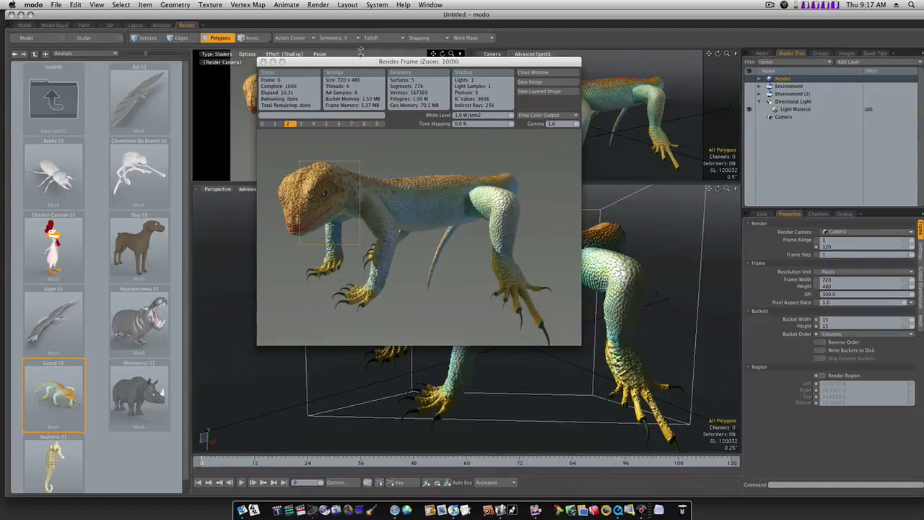
pyautogui.moveTo(333, 155); pyautogui.dragTo(325, 192)
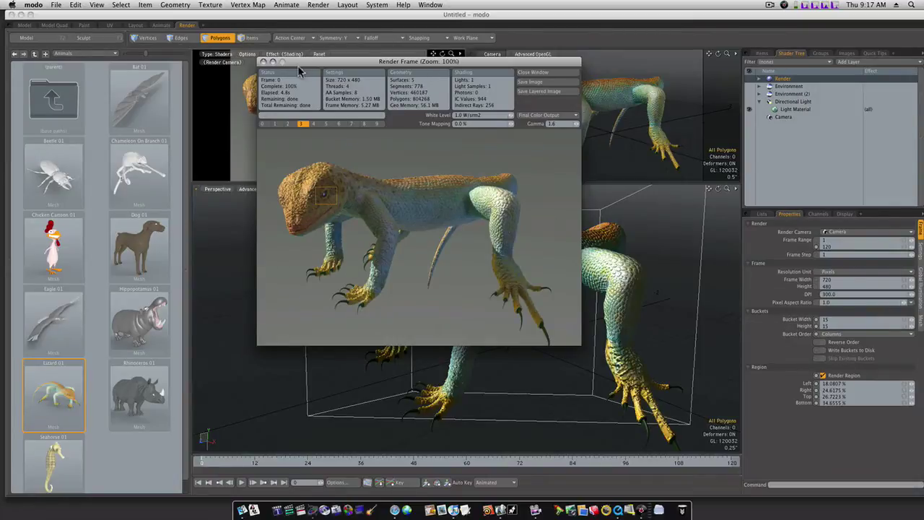
pyautogui.moveTo(295, 65); pyautogui.dragTo(320, 114)
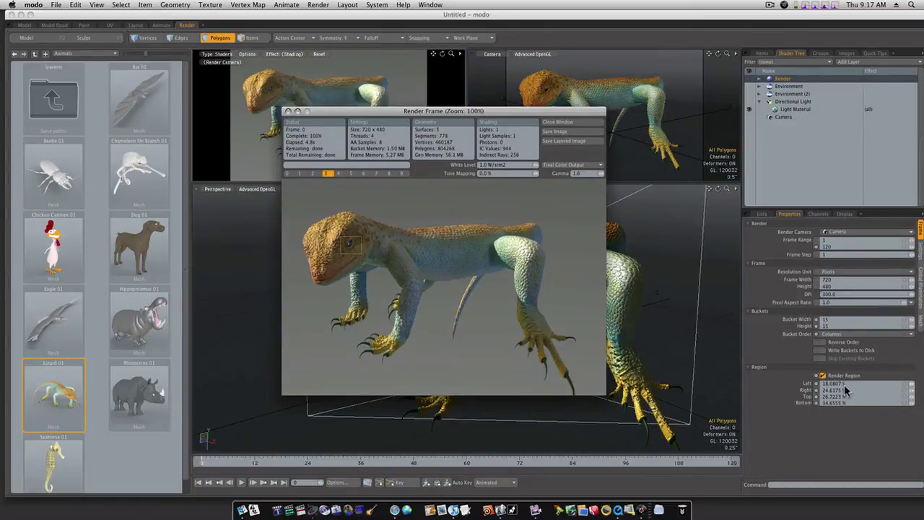
pyautogui.click(824, 376)
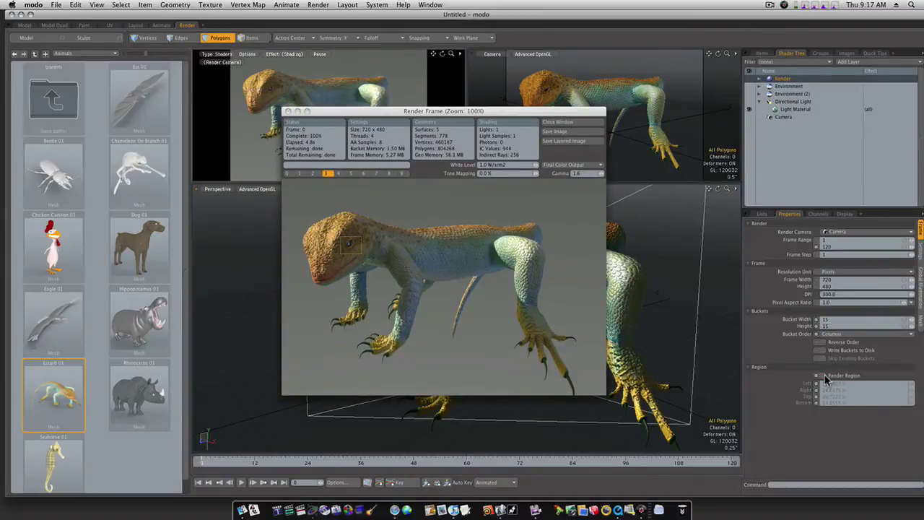
pyautogui.click(491, 271)
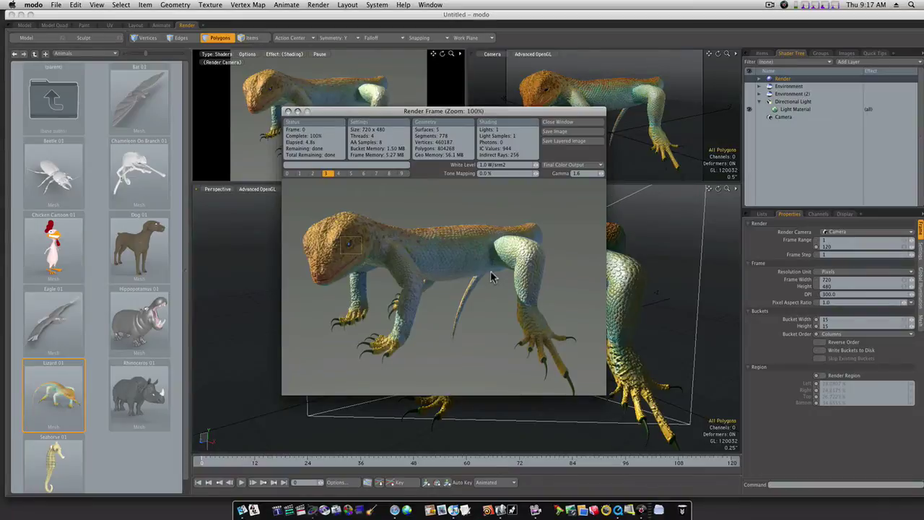
# Render the full lizard frame with 15 × 15 buckets, finishing in 32.0 s
pyautogui.click(288, 112)
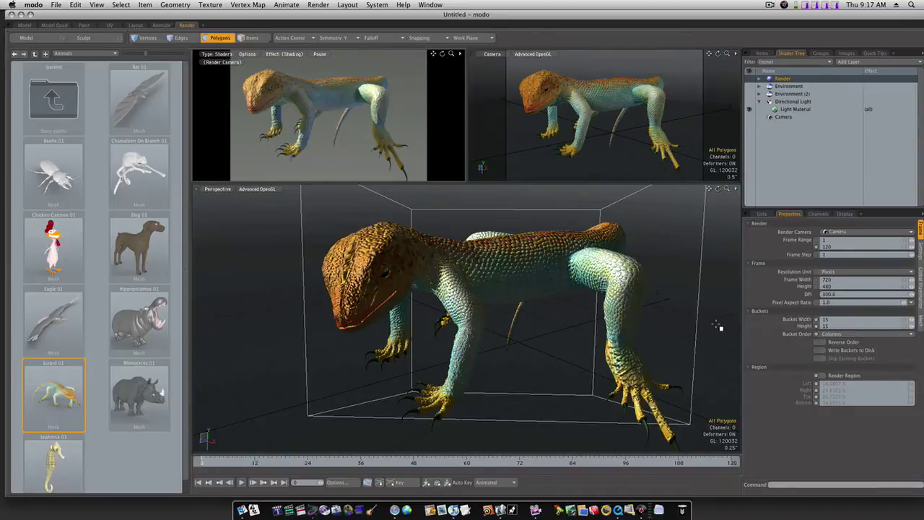
pyautogui.press('F9')
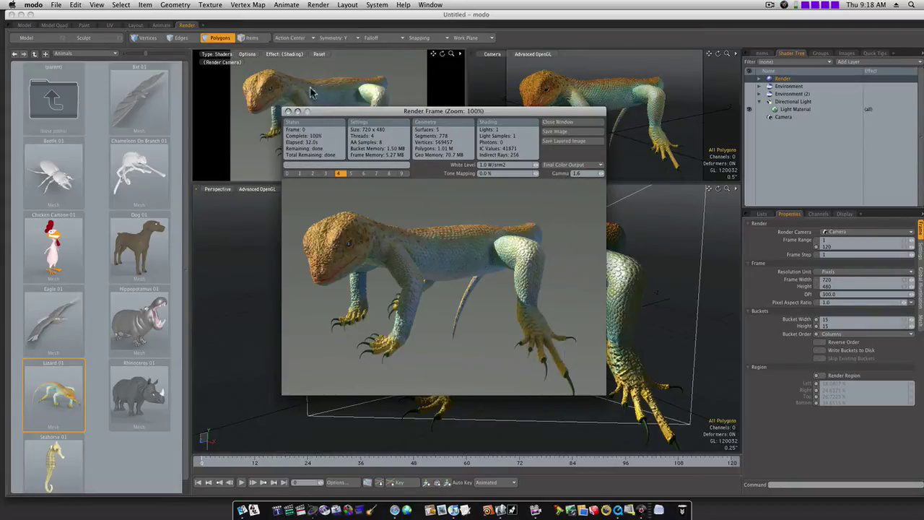
# Set Random bucket order with 40 × 40 buckets and render the frame in 32.8 s
pyautogui.click(854, 334)
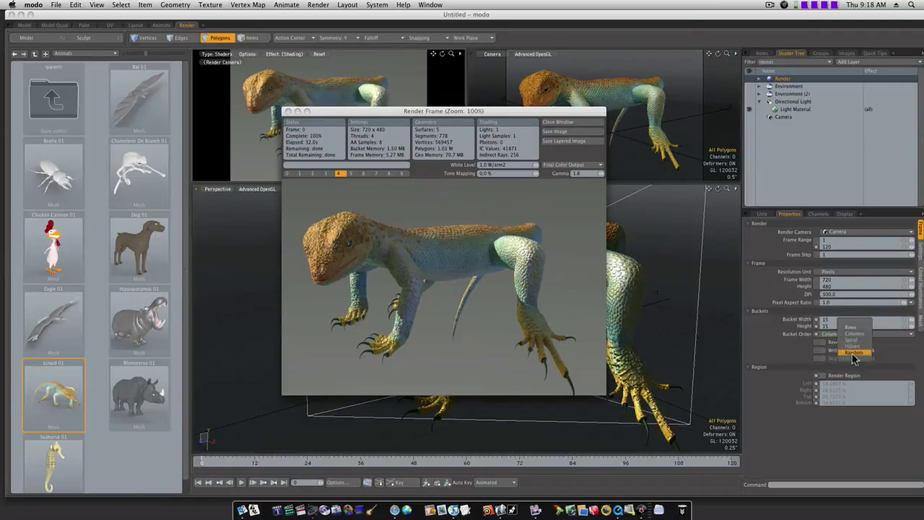
pyautogui.click(854, 354)
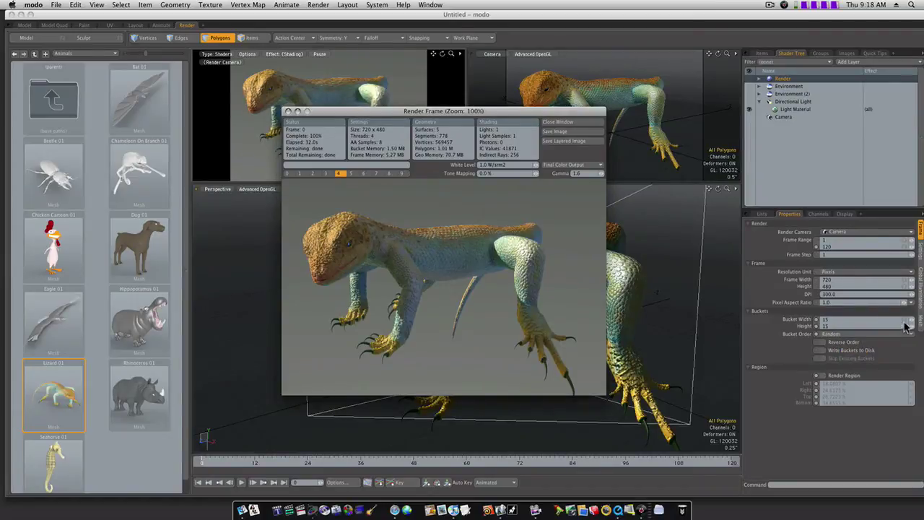
pyautogui.click(831, 320)
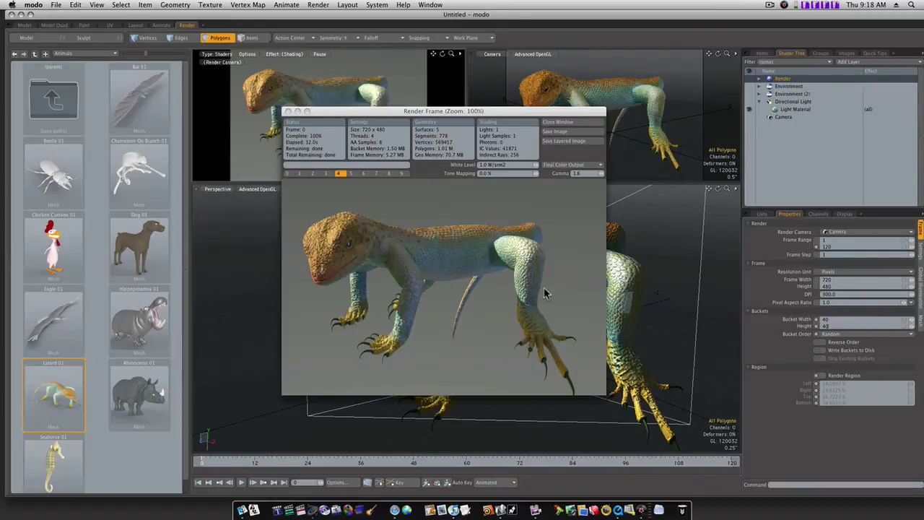
pyautogui.press('F9')
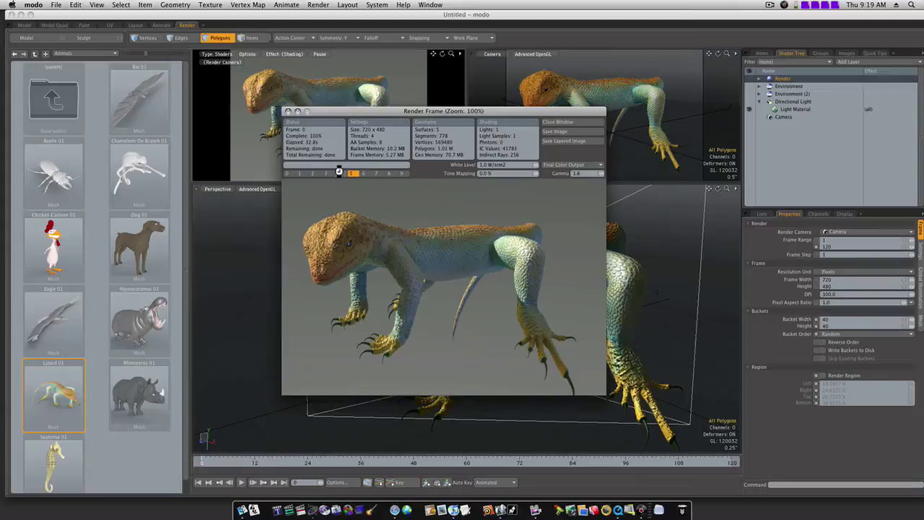
pyautogui.click(341, 175)
pyautogui.click(351, 174)
pyautogui.press('F8')
pyautogui.click(696, 183)
pyautogui.click(340, 174)
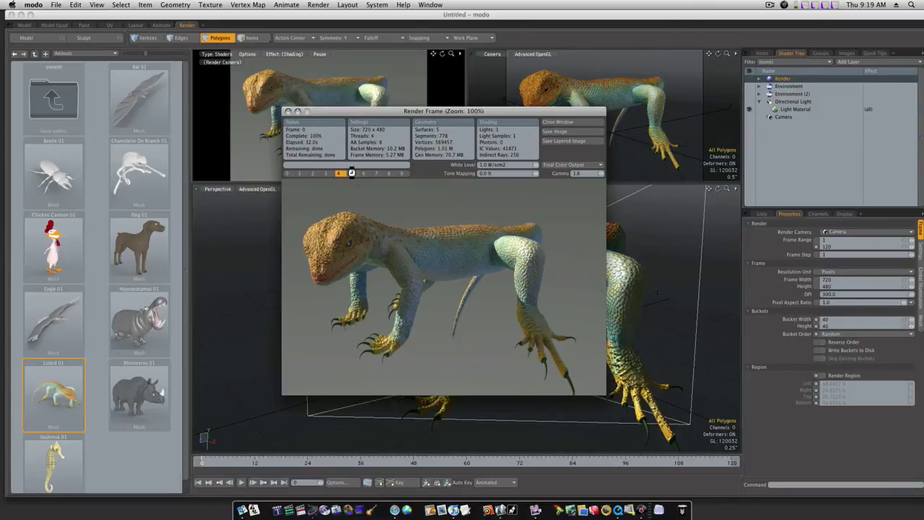
pyautogui.click(351, 173)
# Set 10 × 10 buckets in Rows order and render the lizard in 31.9 s
pyautogui.click(824, 319)
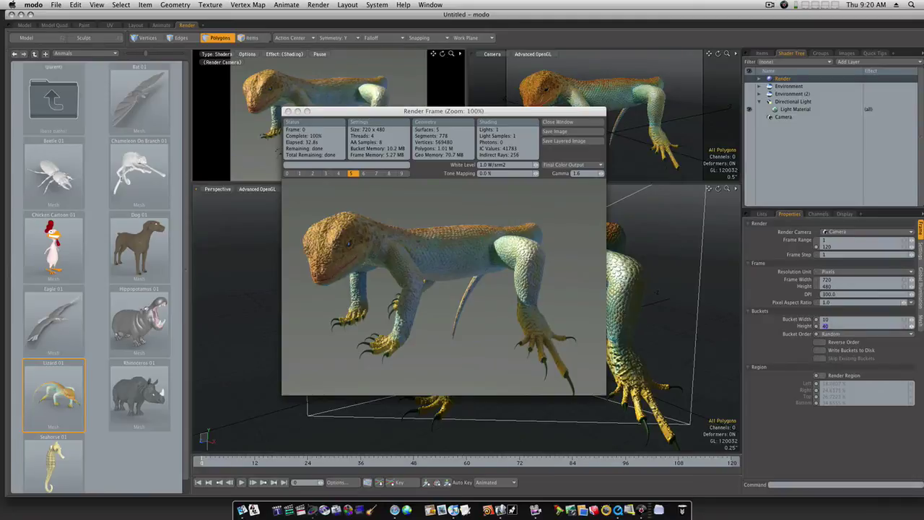
pyautogui.click(846, 335)
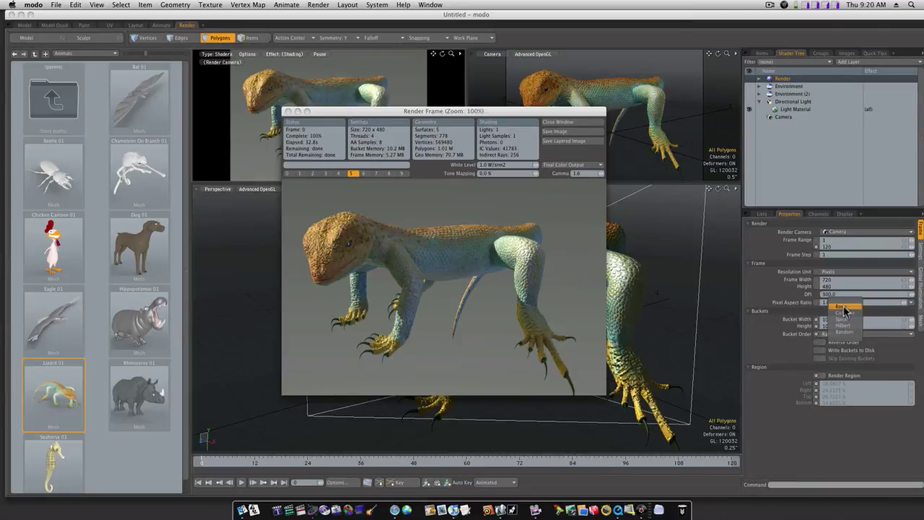
pyautogui.click(844, 308)
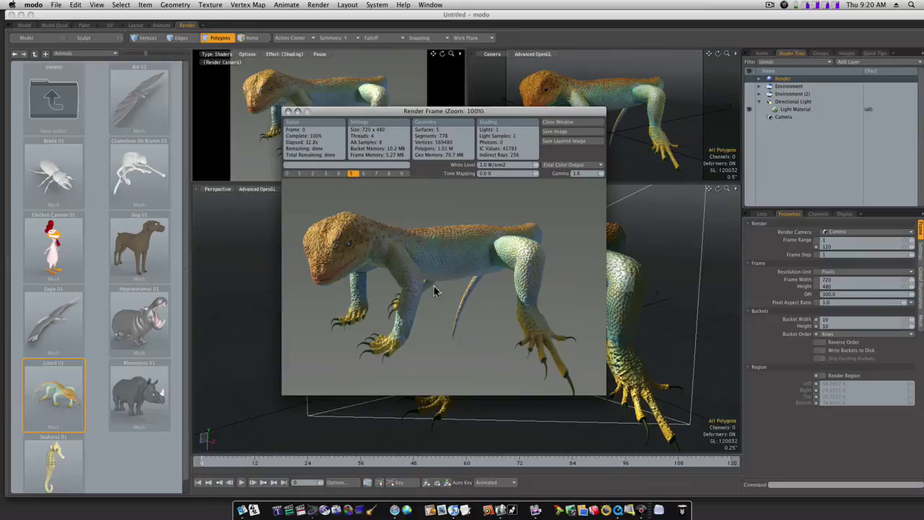
pyautogui.press('F9')
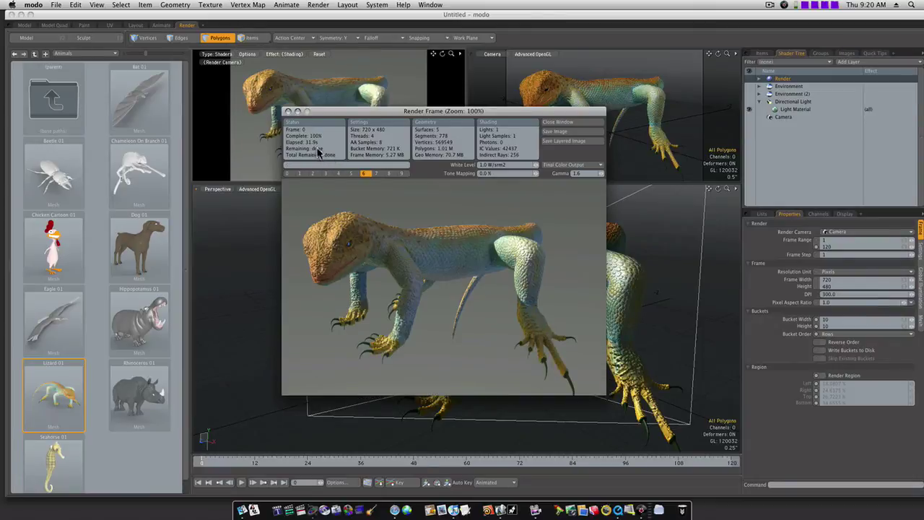
pyautogui.click(352, 174)
pyautogui.click(364, 174)
pyautogui.click(347, 173)
pyautogui.click(327, 174)
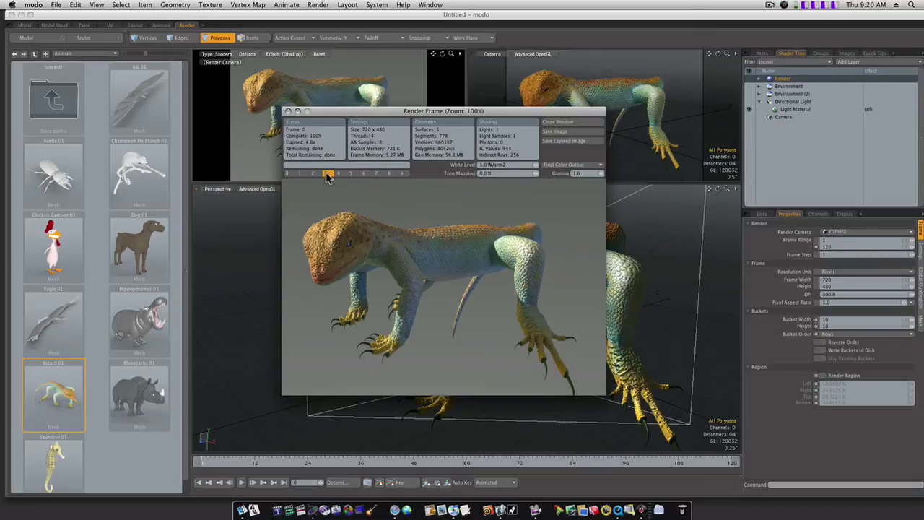
pyautogui.click(339, 174)
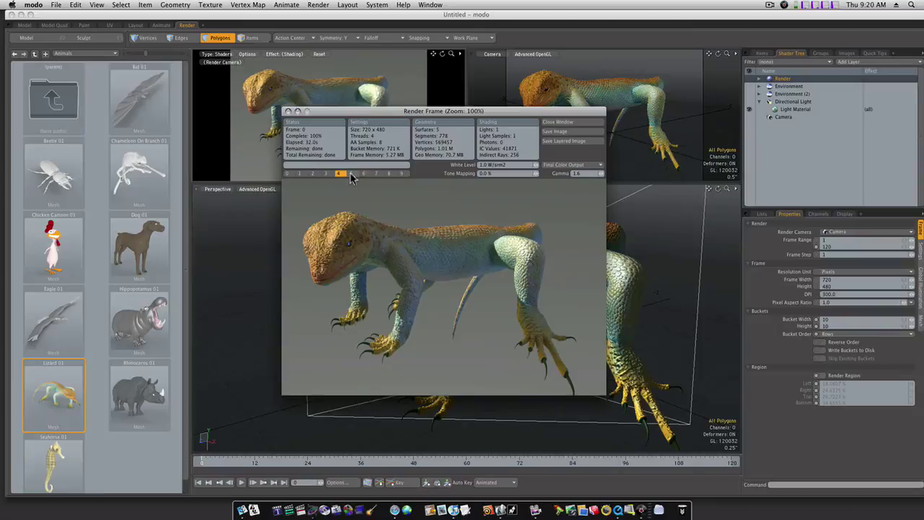
pyautogui.click(365, 175)
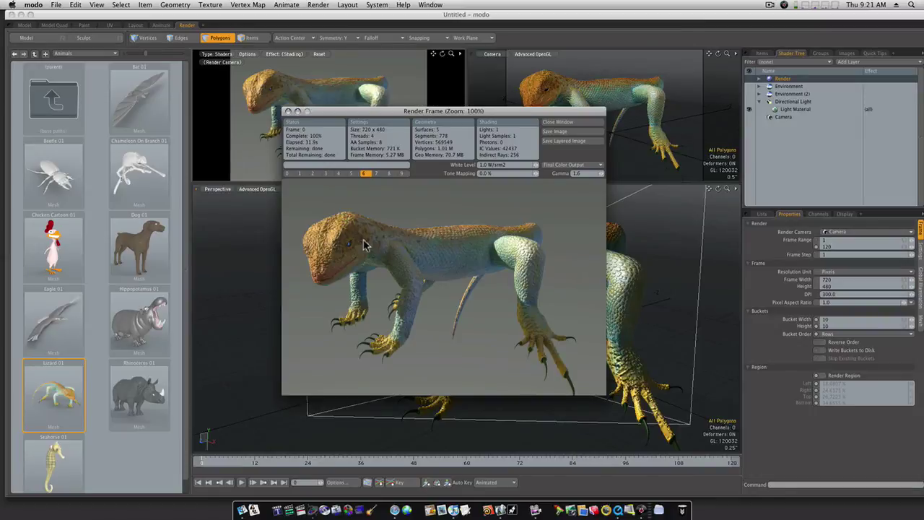
# Switch the bucket order back to Random and render the 10 × 10 bucket frame in 31.9 s
pyautogui.click(838, 333)
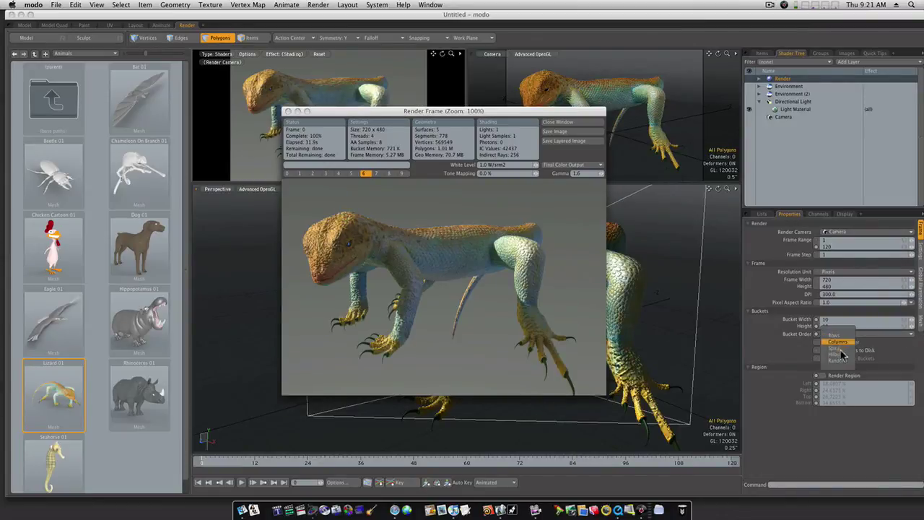
pyautogui.click(839, 360)
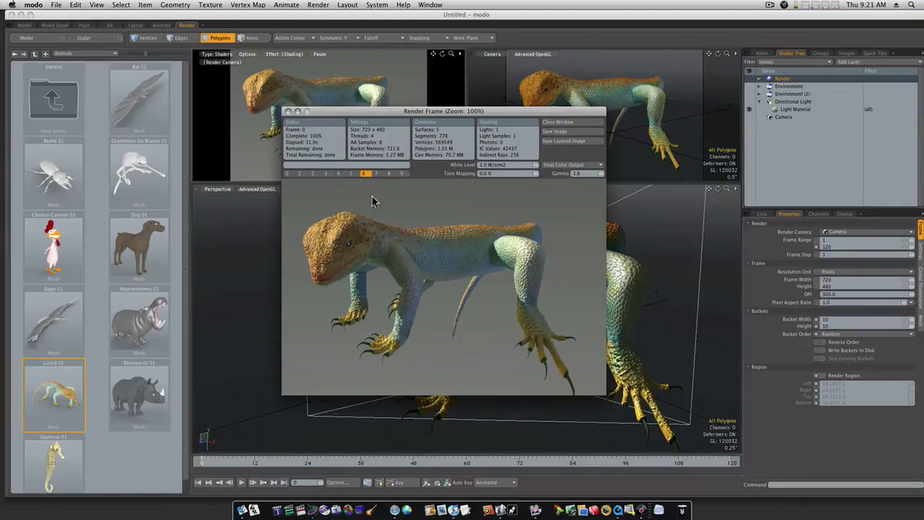
pyautogui.press('F9')
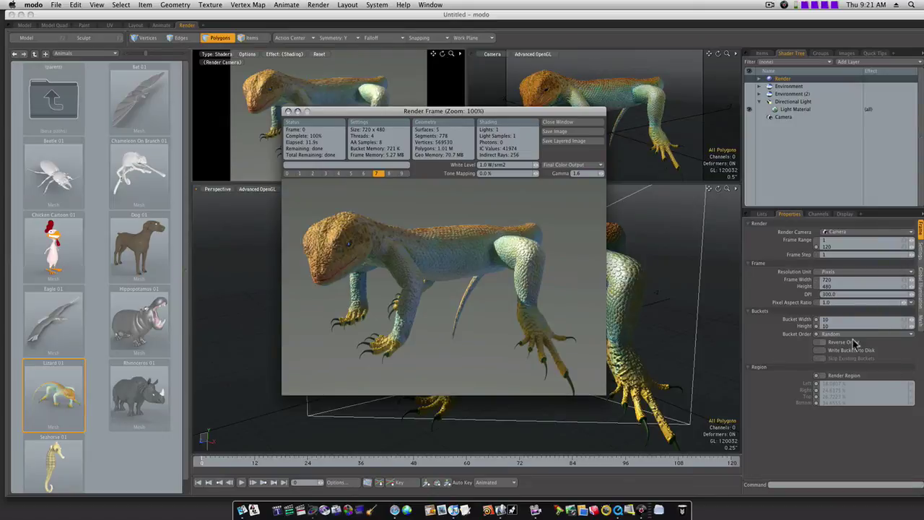
# Raise bucket width and height to 30 and render the lizard in 32.2 s
pyautogui.click(914, 322)
pyautogui.click(914, 322)
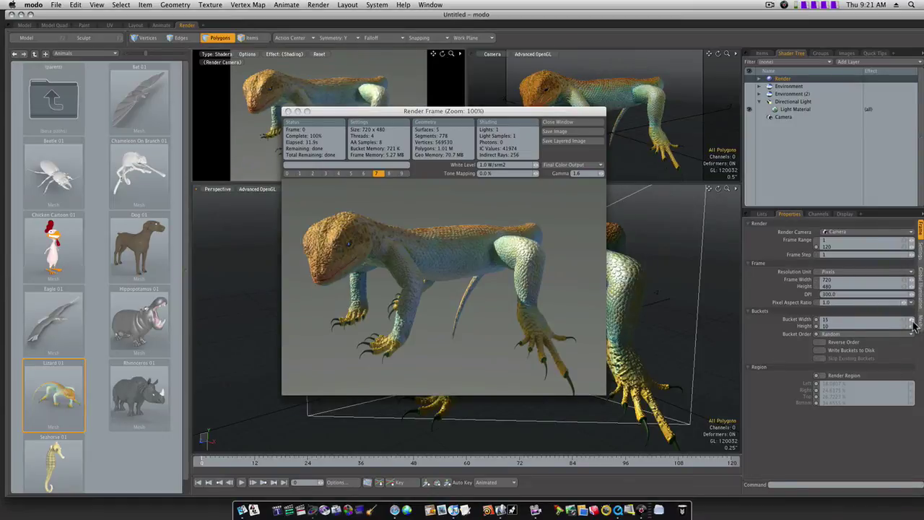
pyautogui.click(914, 328)
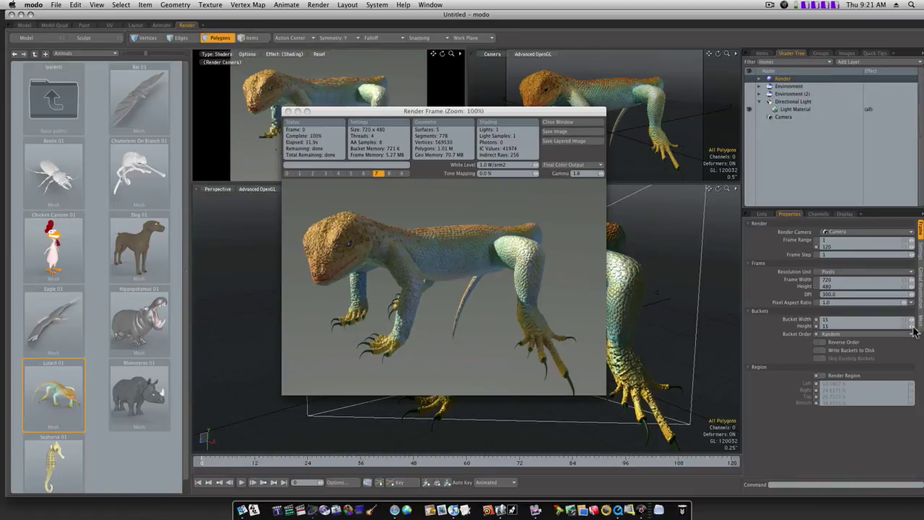
pyautogui.click(915, 327)
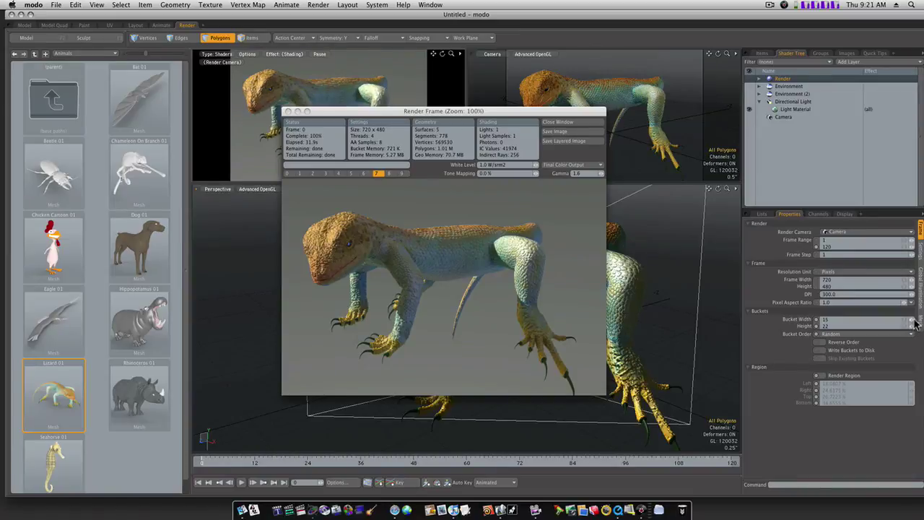
pyautogui.click(914, 321)
pyautogui.click(916, 322)
pyautogui.click(915, 326)
pyautogui.press('F9')
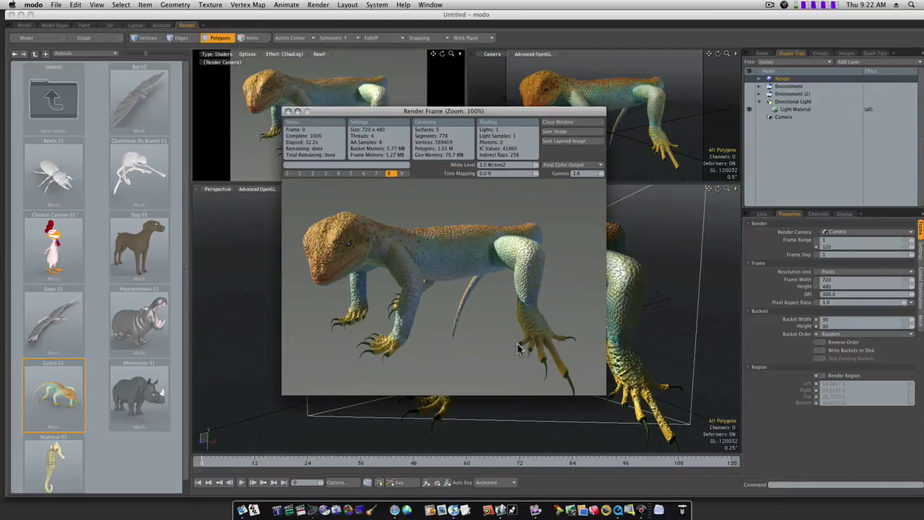
# Lower the render Bucket Width from 30 to 15
pyautogui.click(829, 320)
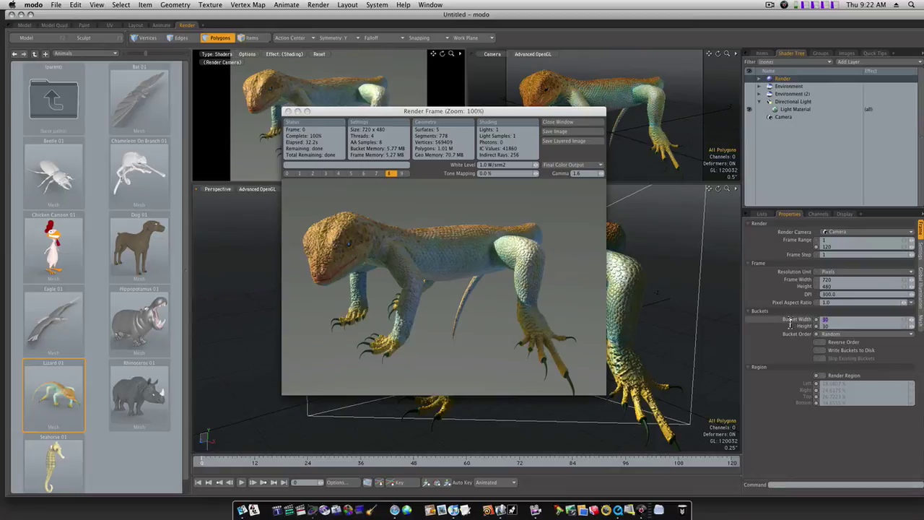
pyautogui.write('15')
pyautogui.press('Return')
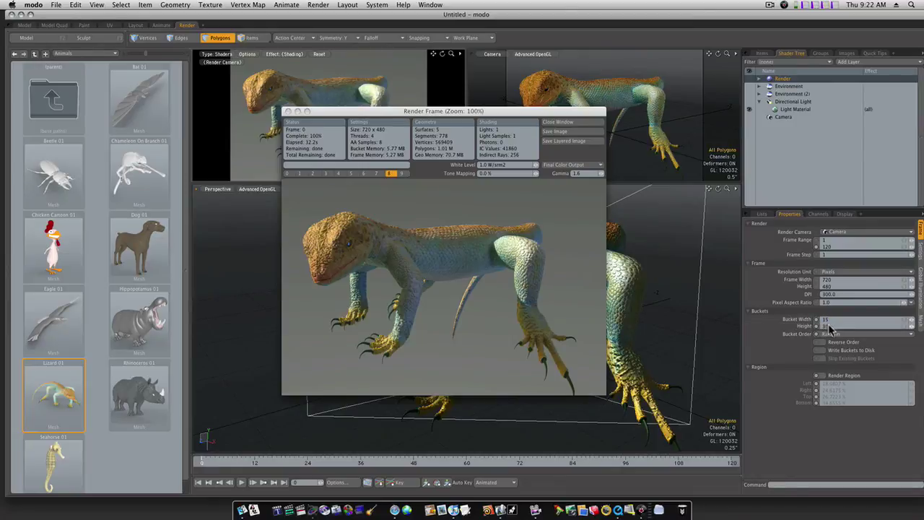